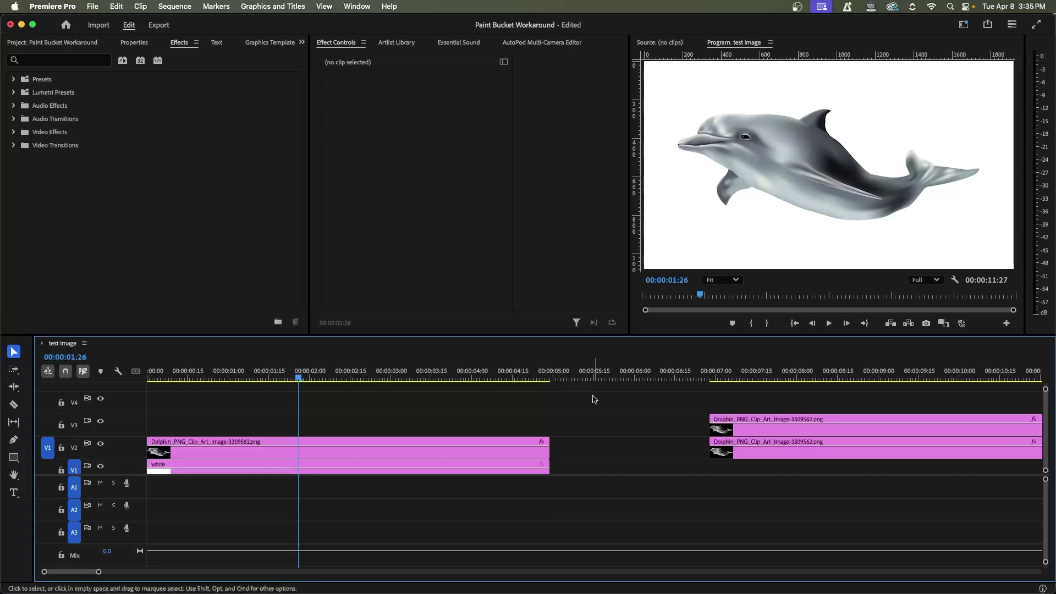
# Find the Alpha Glow effect by searching for "glow" and apply it to the dolphin clip above the white clip
pyautogui.scroll(-1, 592, 395)
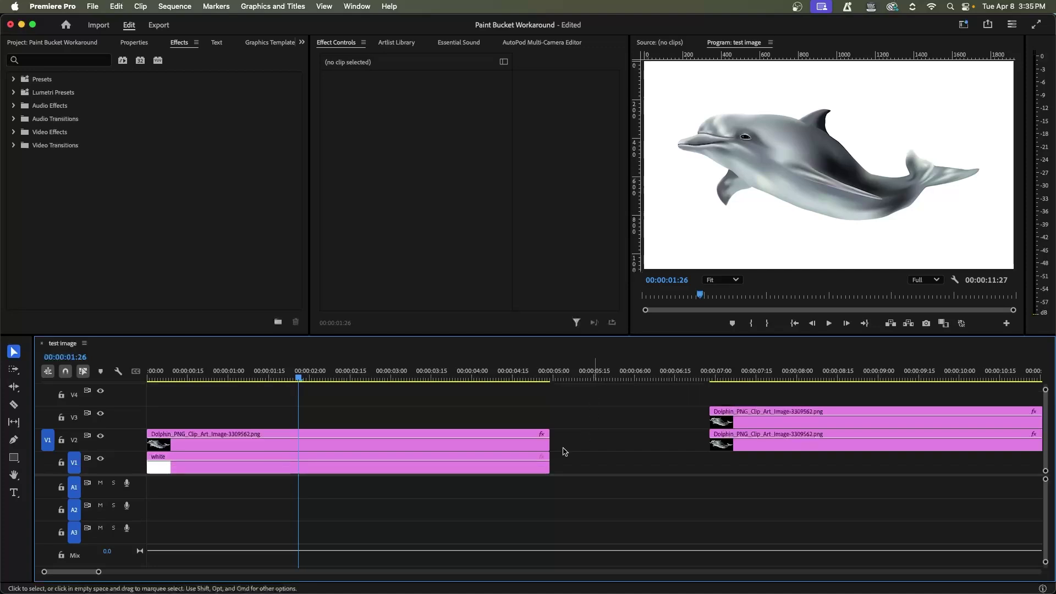
pyautogui.click(521, 446)
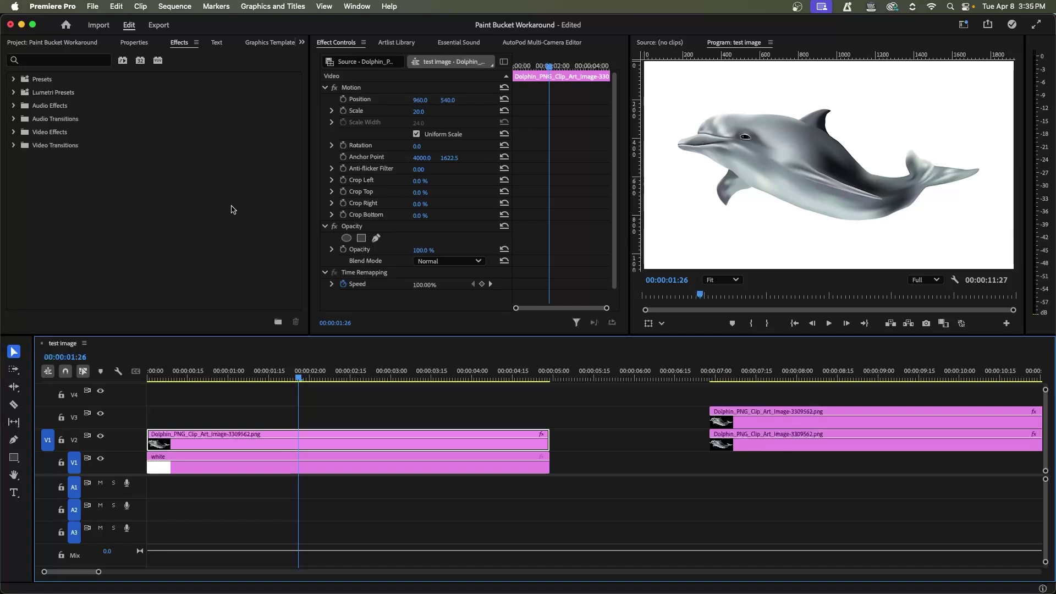
pyautogui.click(49, 60)
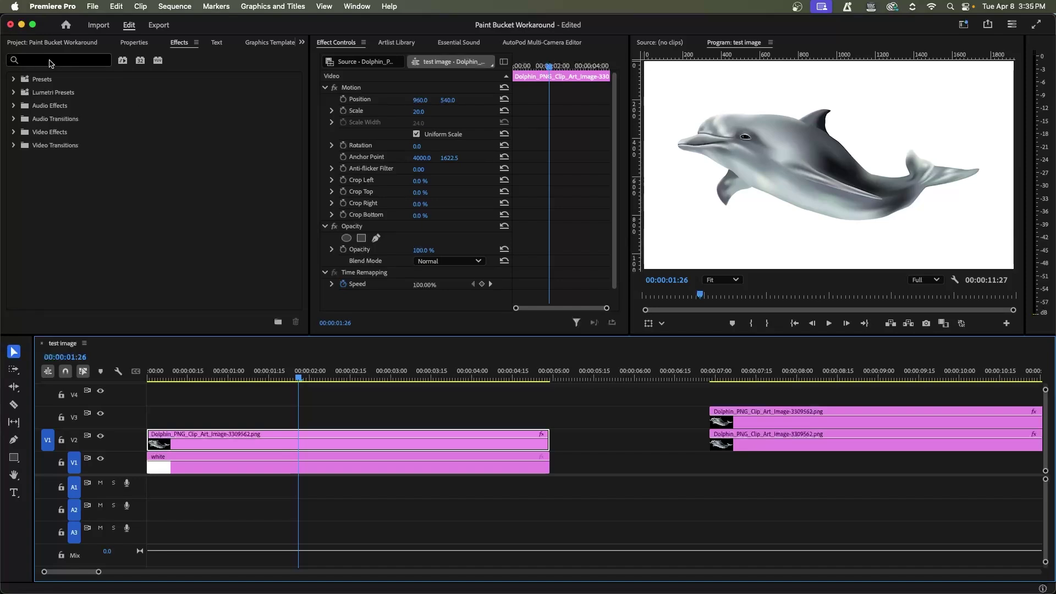
pyautogui.write('glow')
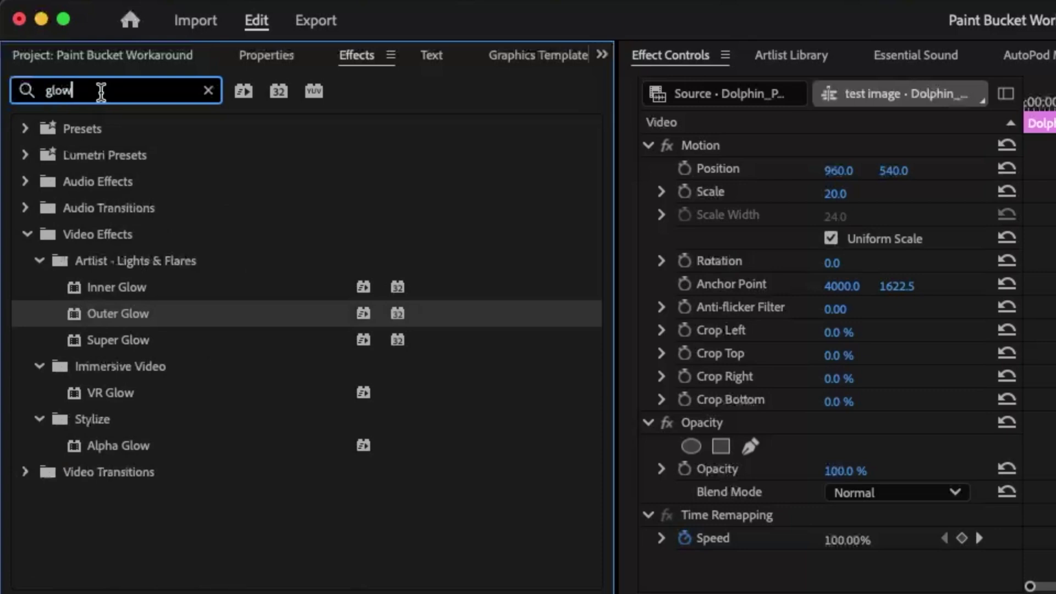
pyautogui.click(127, 588)
pyautogui.moveTo(111, 447); pyautogui.dragTo(487, 342)
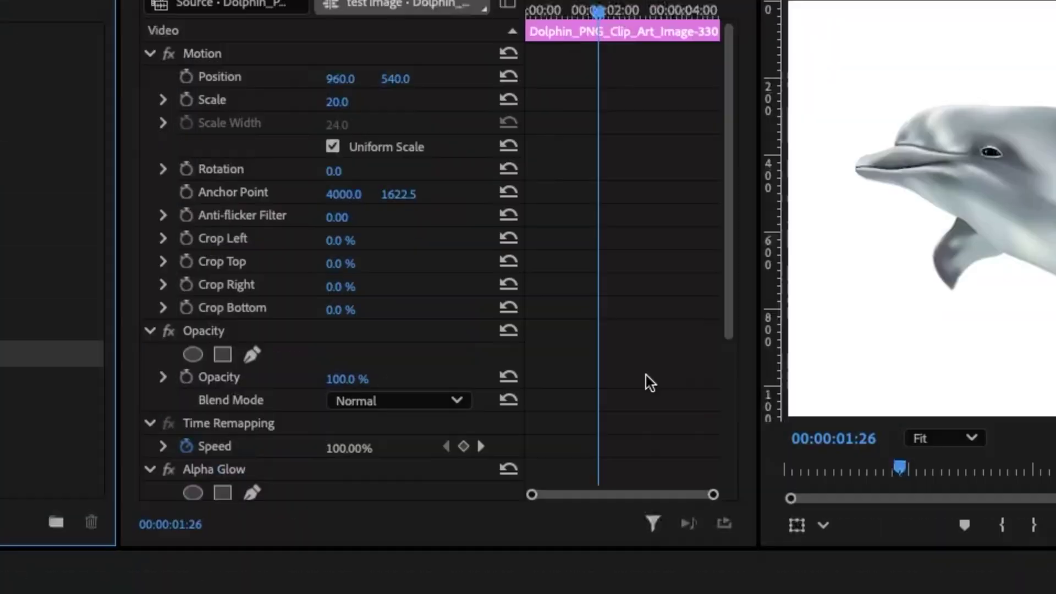
# Set both the start color and the end color of the Alpha Glow to red
pyautogui.scroll(-5, 369, 324)
pyautogui.click(338, 348)
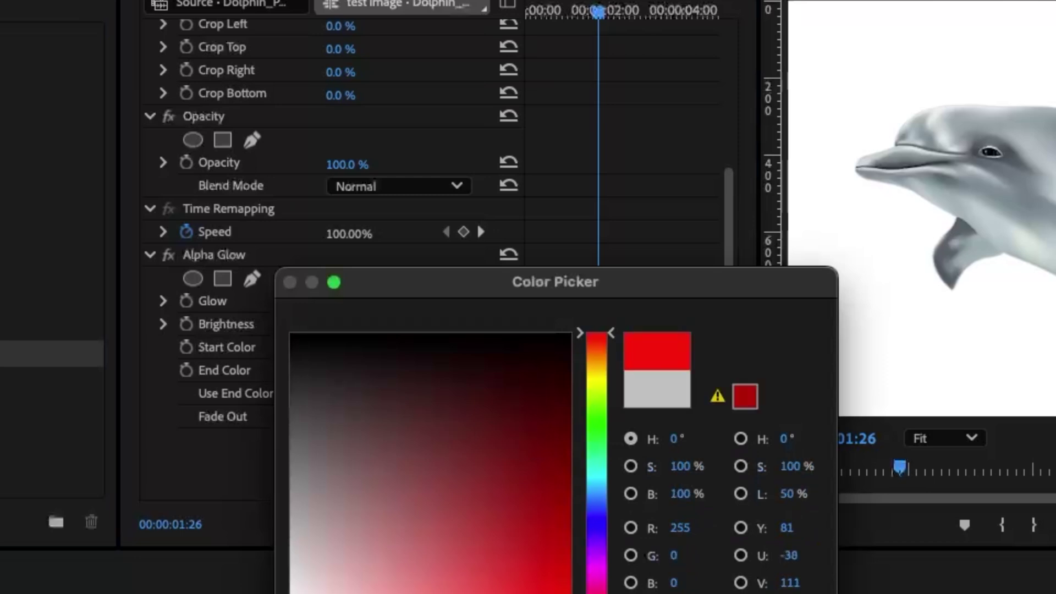
pyautogui.press('Return')
pyautogui.click(339, 371)
pyautogui.click(570, 593)
pyautogui.press('Return')
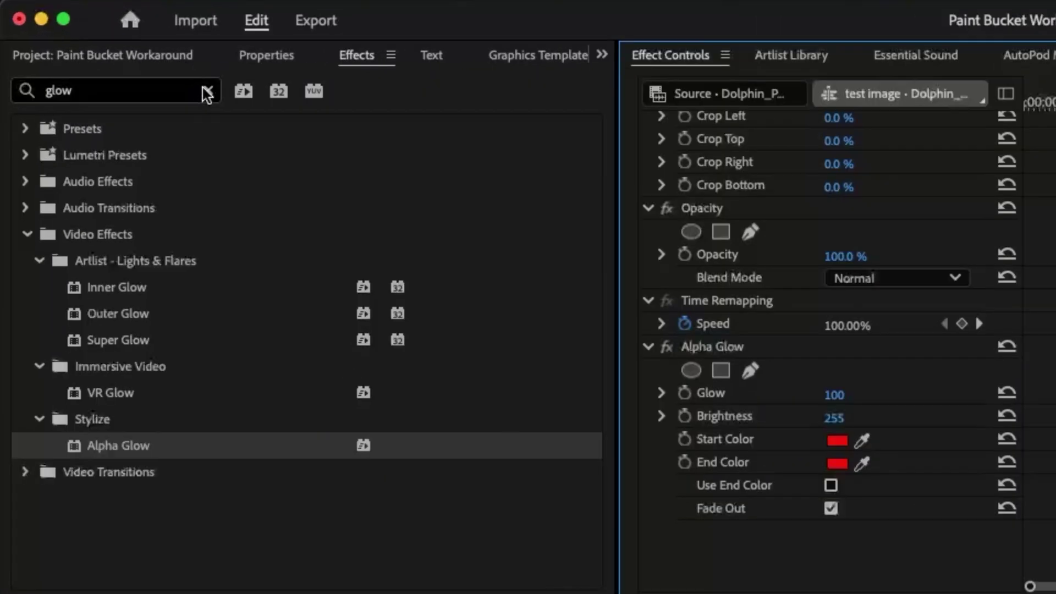
# Find the Roughen Edges effect by searching for "rough" and add it to the dolphin clip after Alpha Glow
pyautogui.click(104, 60)
pyautogui.click(67, 60)
pyautogui.write('rough')
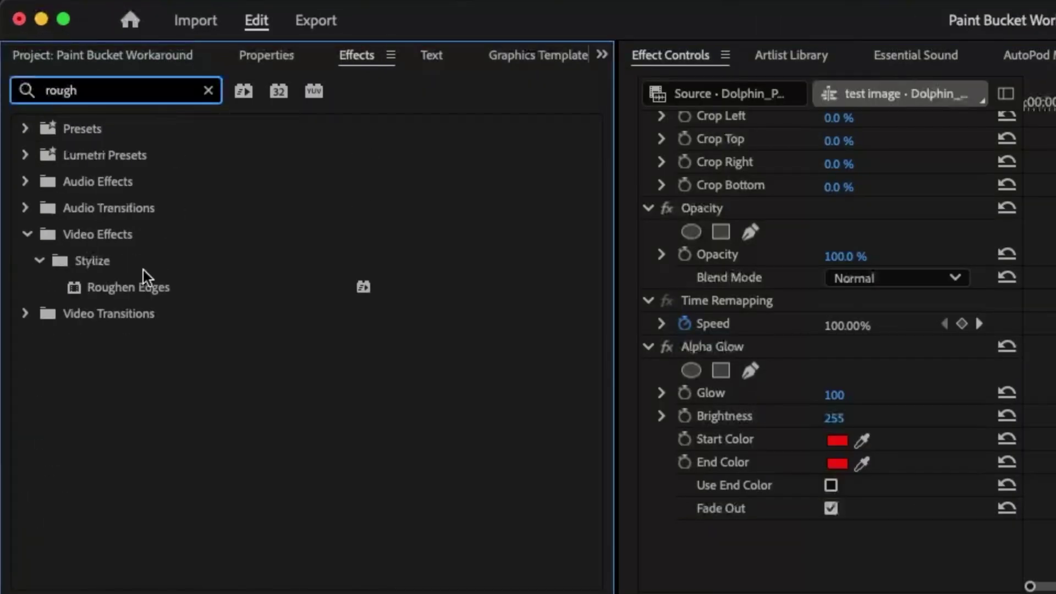
pyautogui.moveTo(61, 204); pyautogui.dragTo(447, 426)
# Set Roughen Edges to border 0, fractal influence 0, complexity 1, edge sharpness 10 and scale 948
pyautogui.scroll(-5, 157, 362)
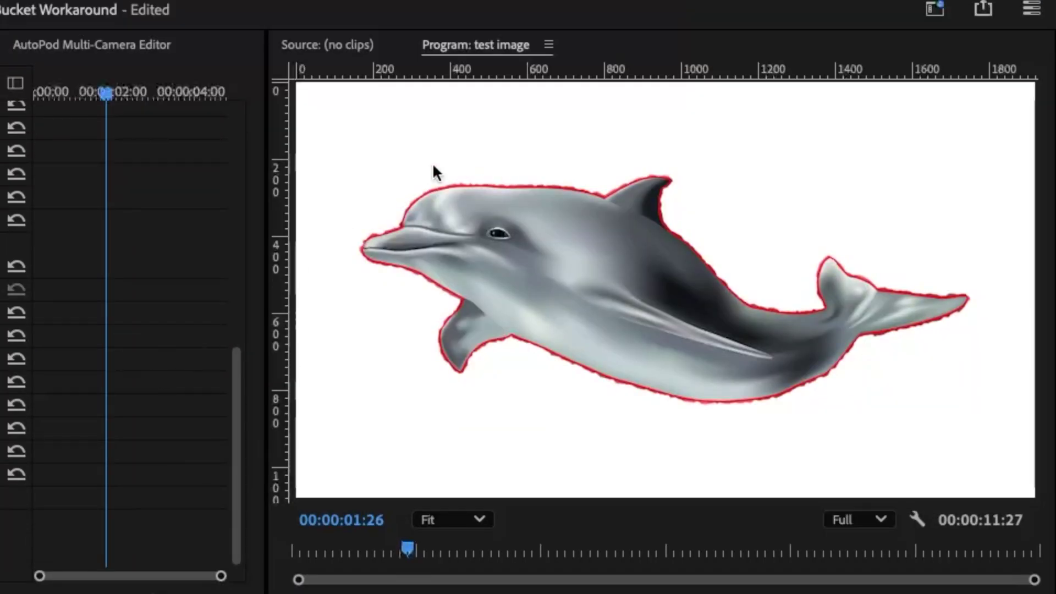
pyautogui.scroll(2, 424, 157)
pyautogui.scroll(3, 424, 161)
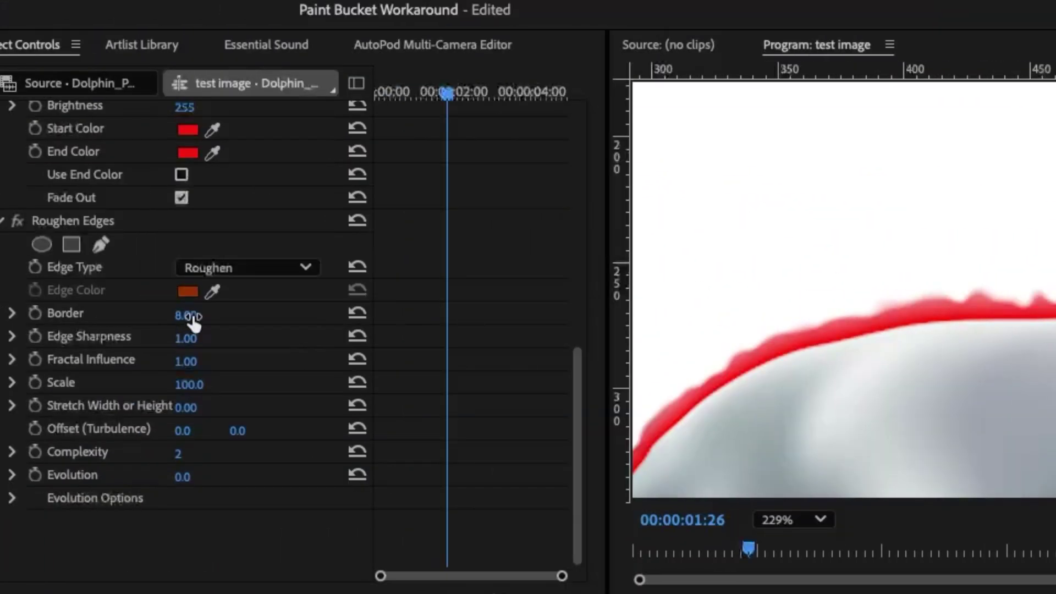
pyautogui.moveTo(189, 317); pyautogui.dragTo(149, 316)
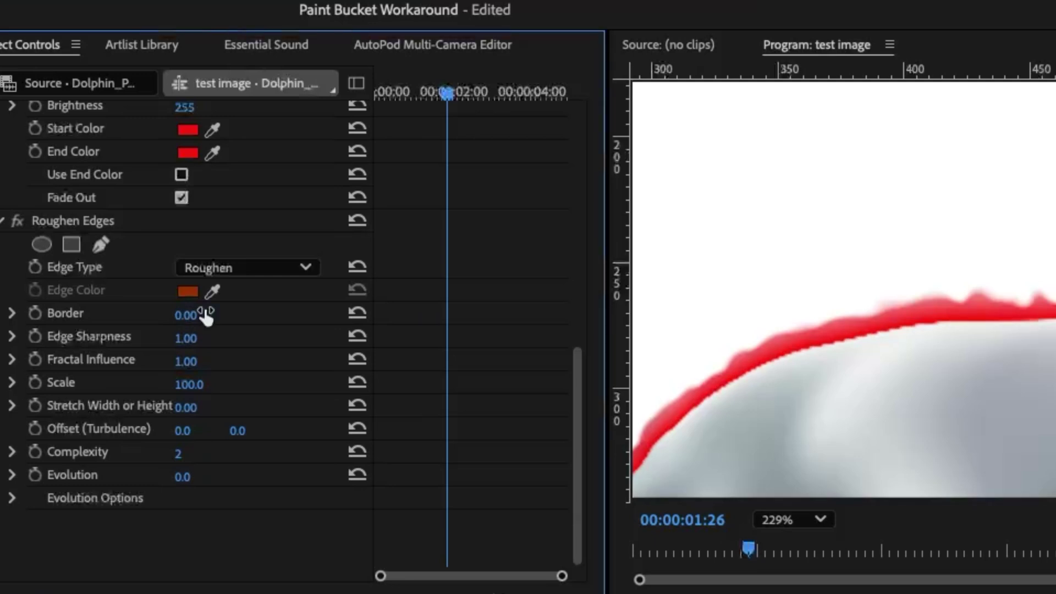
pyautogui.moveTo(182, 364); pyautogui.dragTo(154, 364)
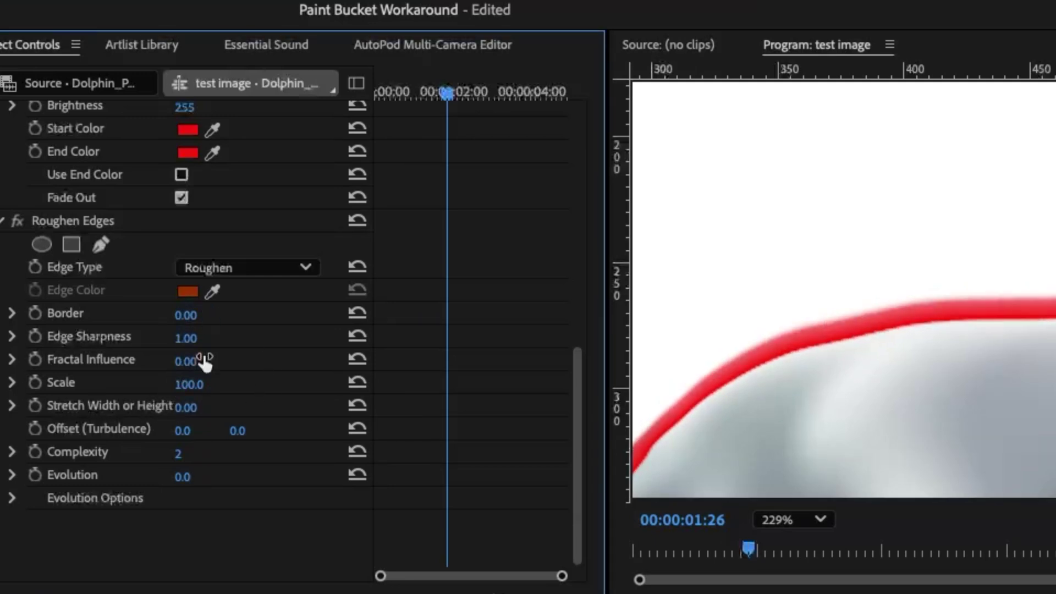
pyautogui.moveTo(181, 453); pyautogui.dragTo(149, 456)
pyautogui.moveTo(188, 341); pyautogui.dragTo(205, 337)
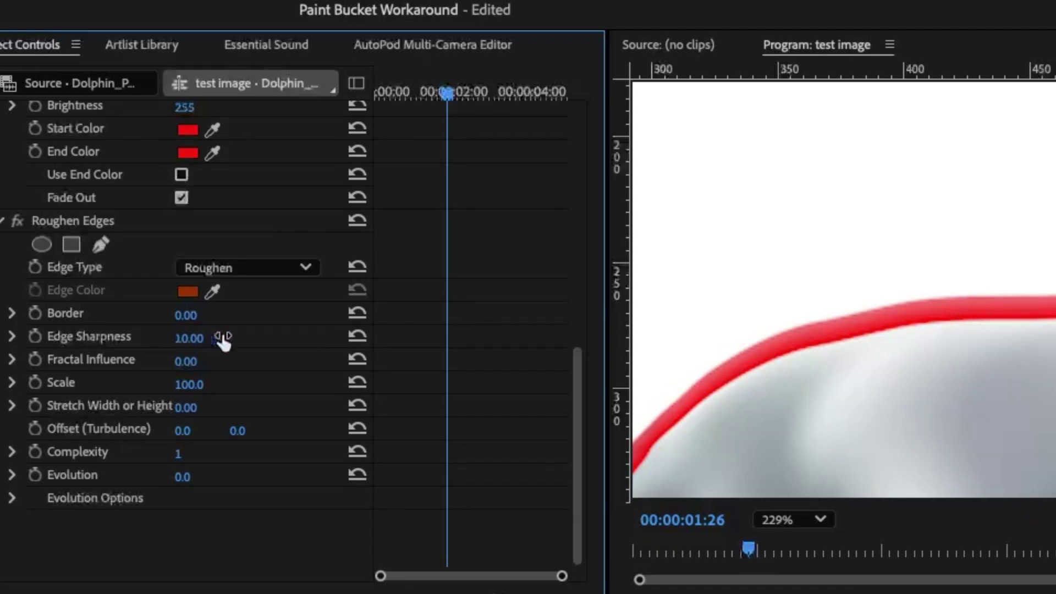
pyautogui.moveTo(189, 387); pyautogui.dragTo(205, 384)
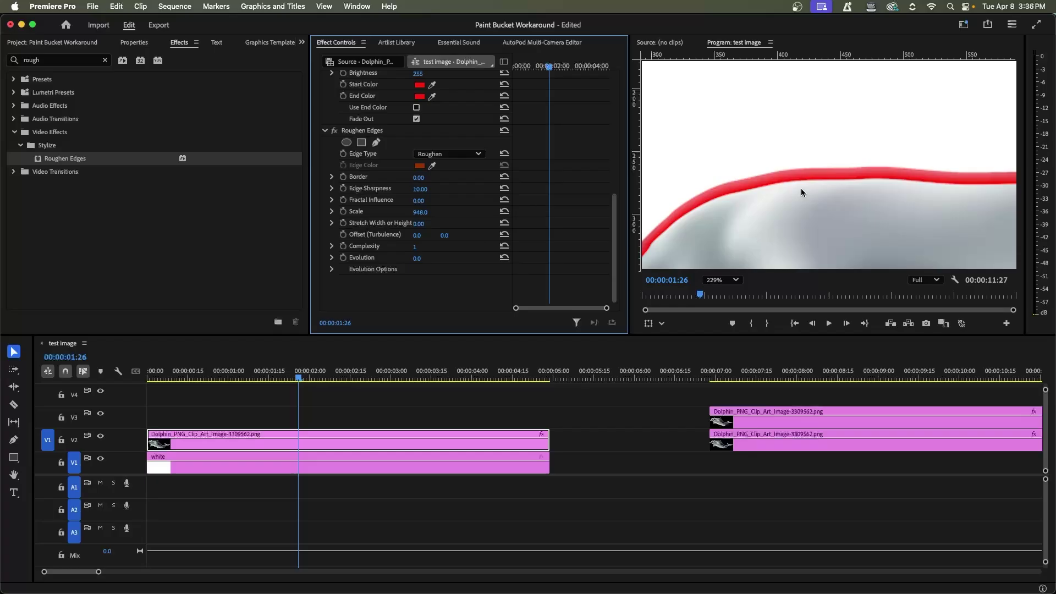
# Inspect the dolphin's red outline at full and close-up view, comparing it with Roughen Edges disabled and enabled again
pyautogui.scroll(-8, 950, 337)
pyautogui.click(717, 280)
pyautogui.click(717, 291)
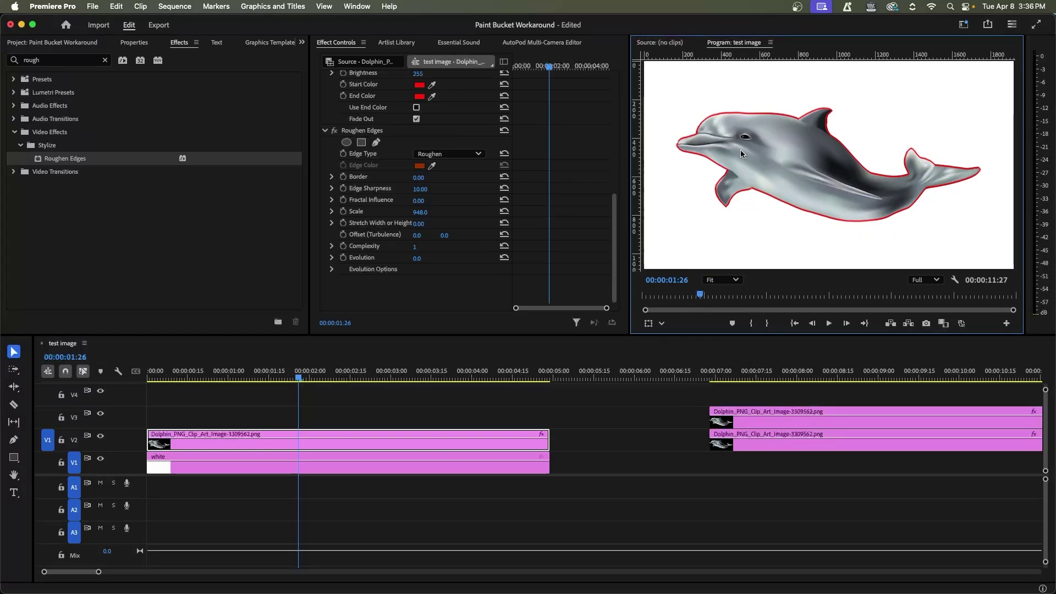
pyautogui.scroll(8, 672, 144)
pyautogui.click(720, 279)
pyautogui.click(718, 293)
pyautogui.scroll(5, 601, 223)
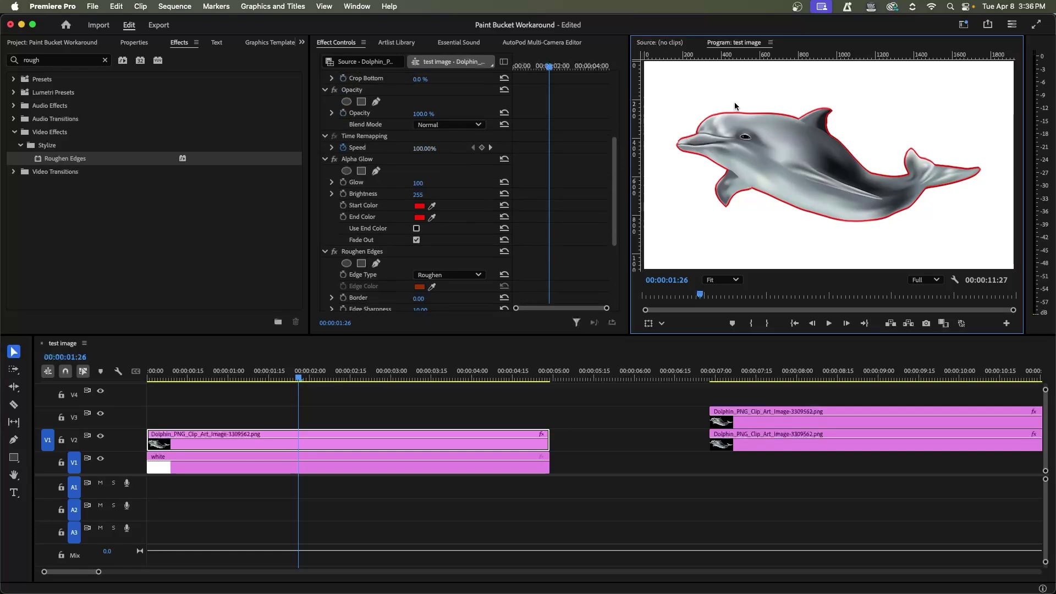
pyautogui.scroll(10, 735, 112)
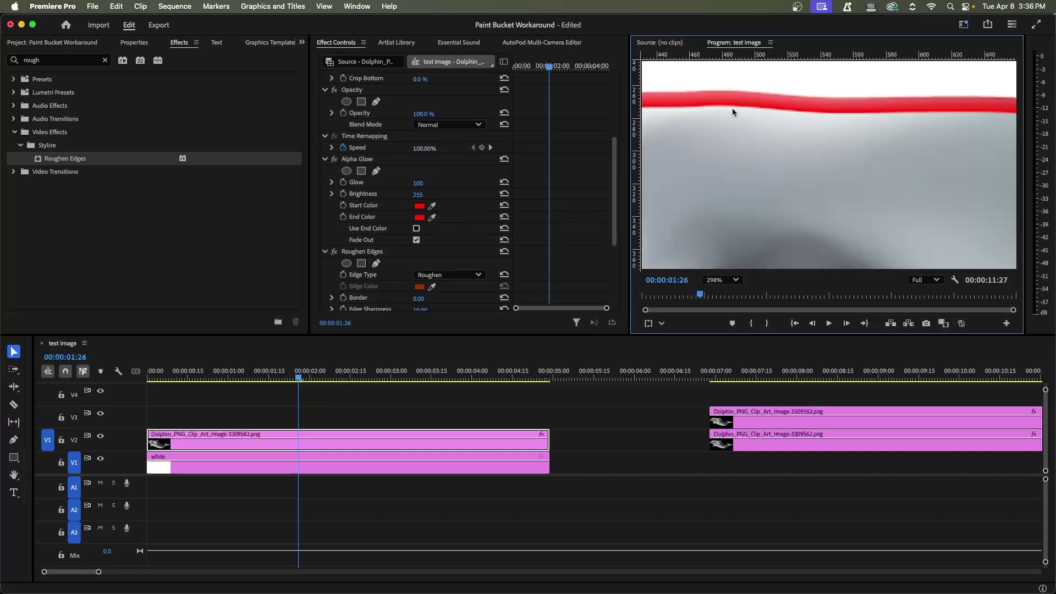
pyautogui.click(333, 251)
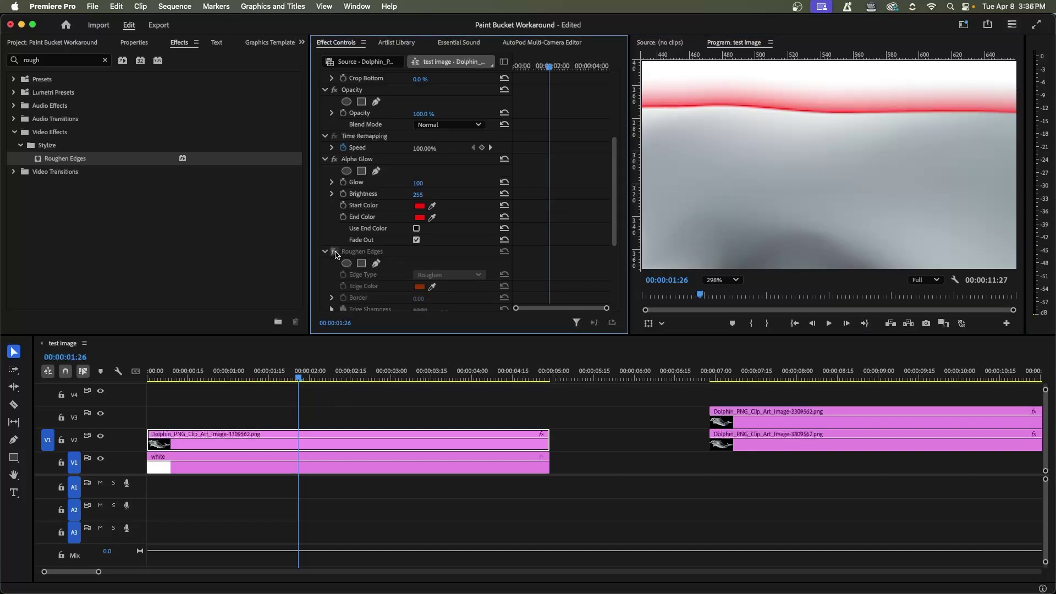
pyautogui.click(334, 251)
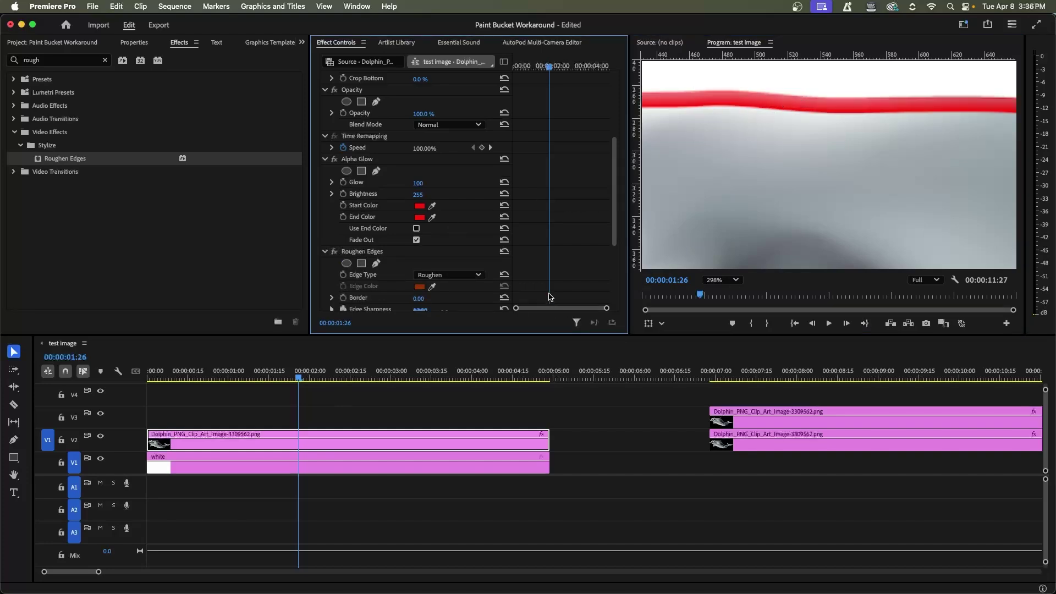
pyautogui.click(710, 280)
pyautogui.click(712, 281)
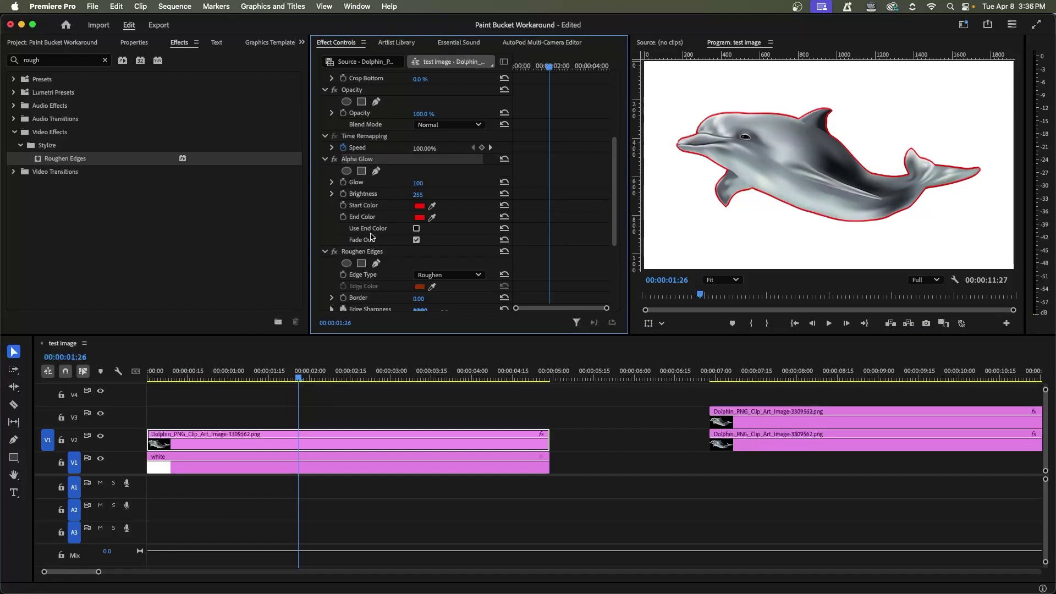
# Duplicate the Alpha Glow and Roughen Edges effects on the dolphin clip to thicken the outline, and check its edge up close
pyautogui.click(362, 163)
pyautogui.scroll(-2, 558, 268)
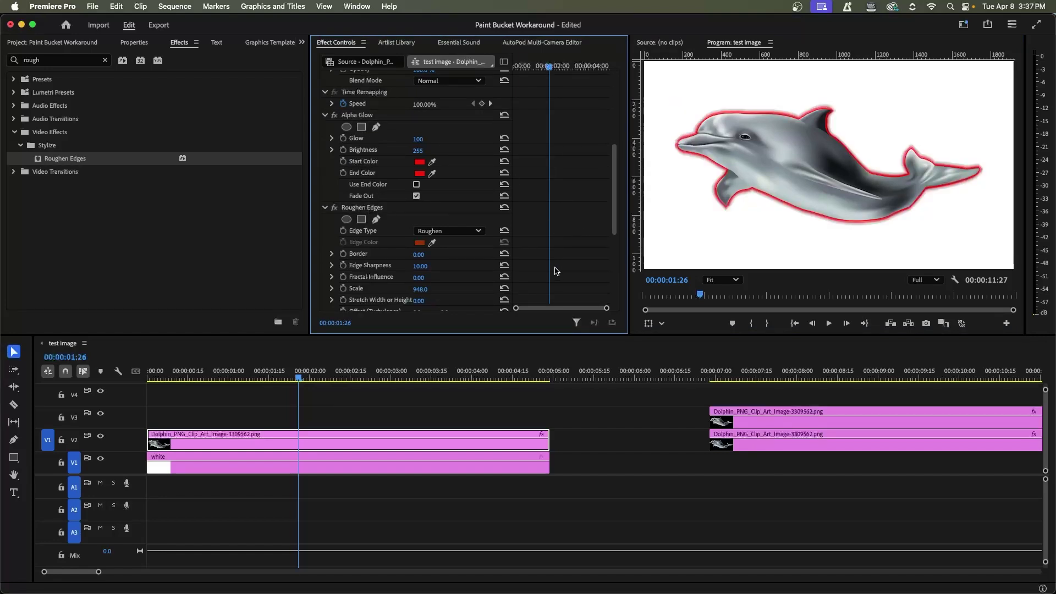
pyautogui.click(354, 209)
pyautogui.scroll(-7, 526, 246)
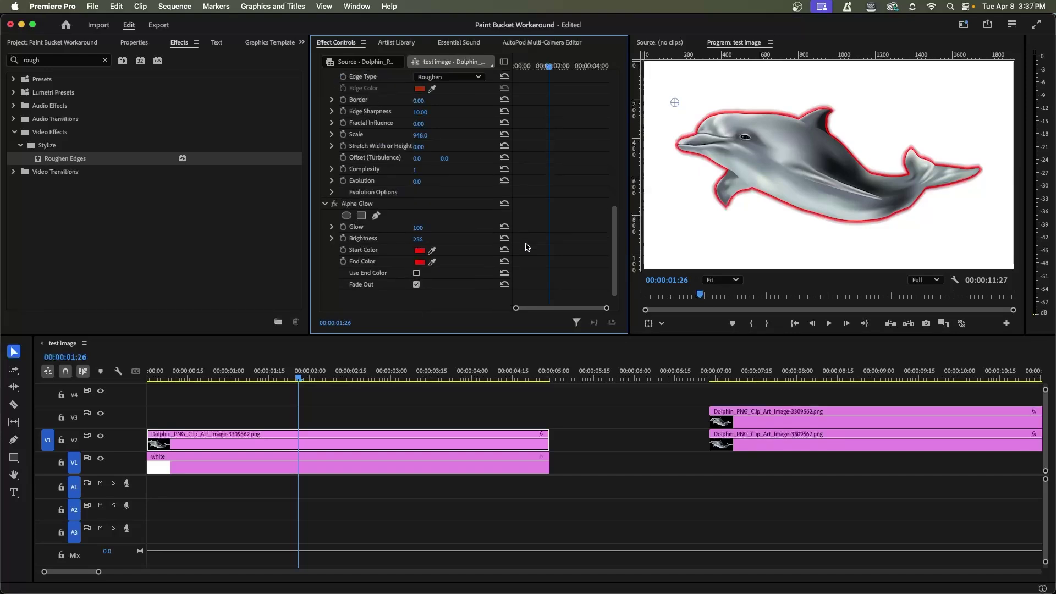
pyautogui.press('super+v')
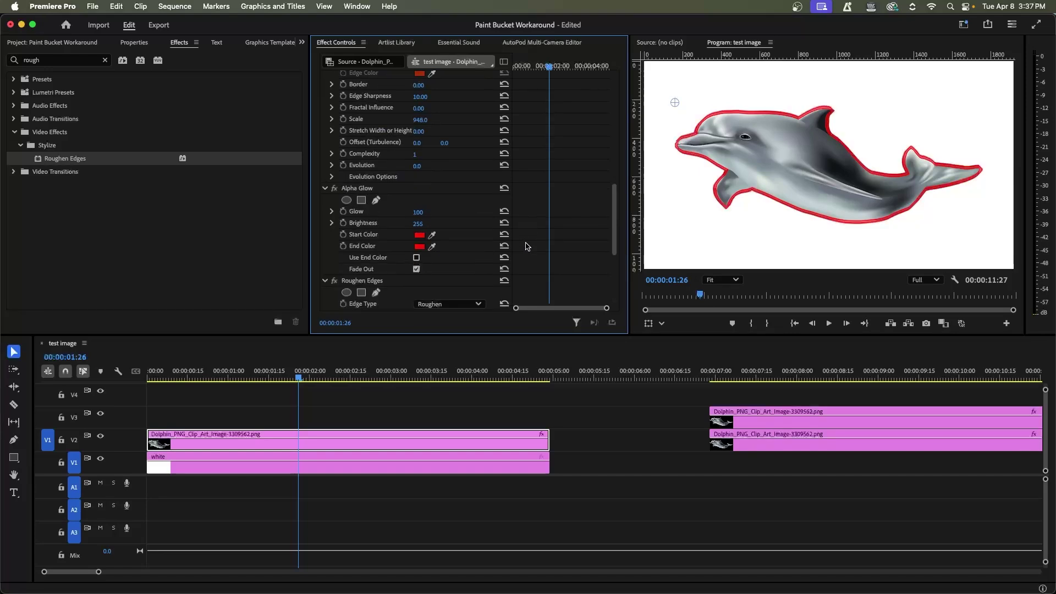
pyautogui.click(641, 397)
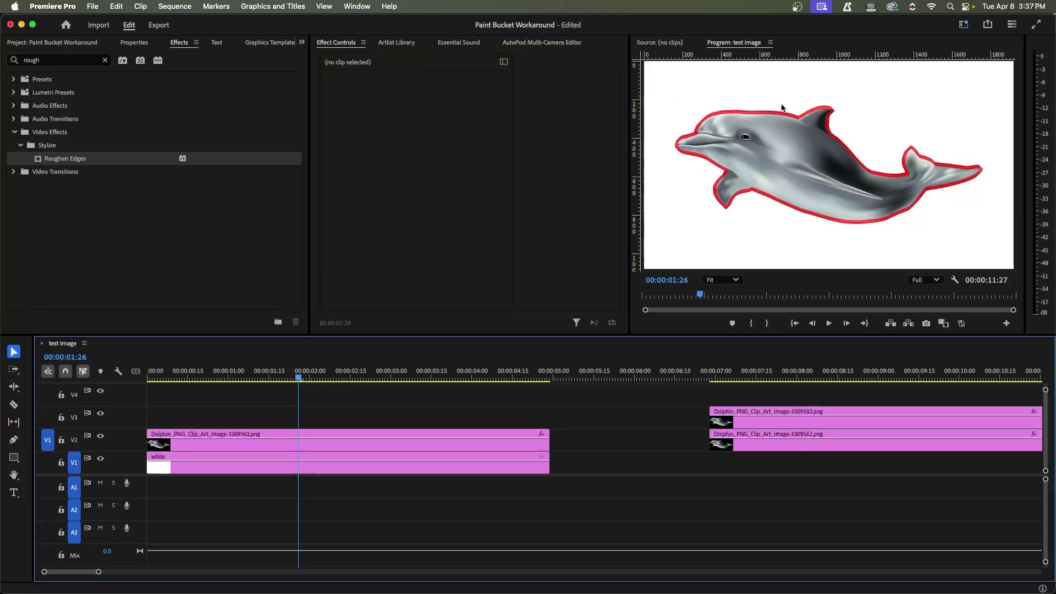
pyautogui.scroll(10, 757, 96)
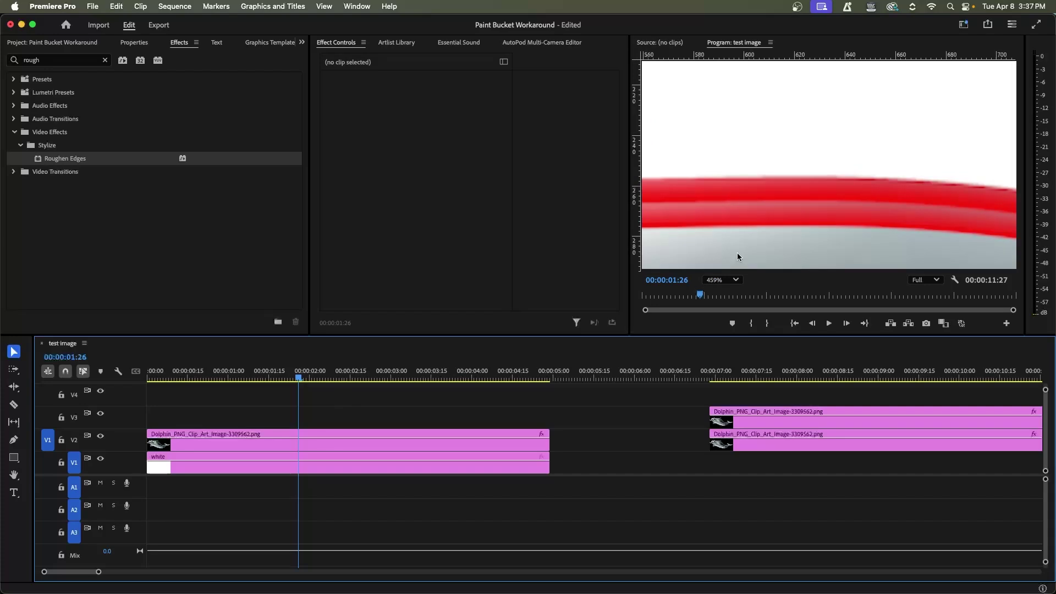
pyautogui.click(735, 280)
pyautogui.click(720, 297)
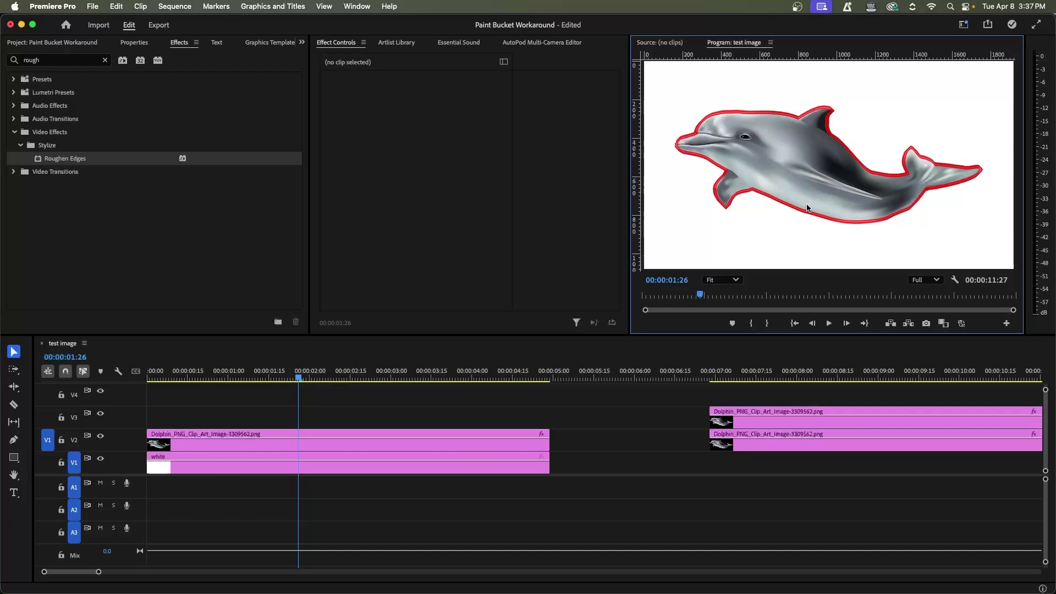
# Delete the outlined dolphin clip from V2 and move the dolphin clip from V3 into its place above the white clip
pyautogui.click(470, 445)
pyautogui.press('Delete')
pyautogui.moveTo(800, 421); pyautogui.dragTo(236, 441)
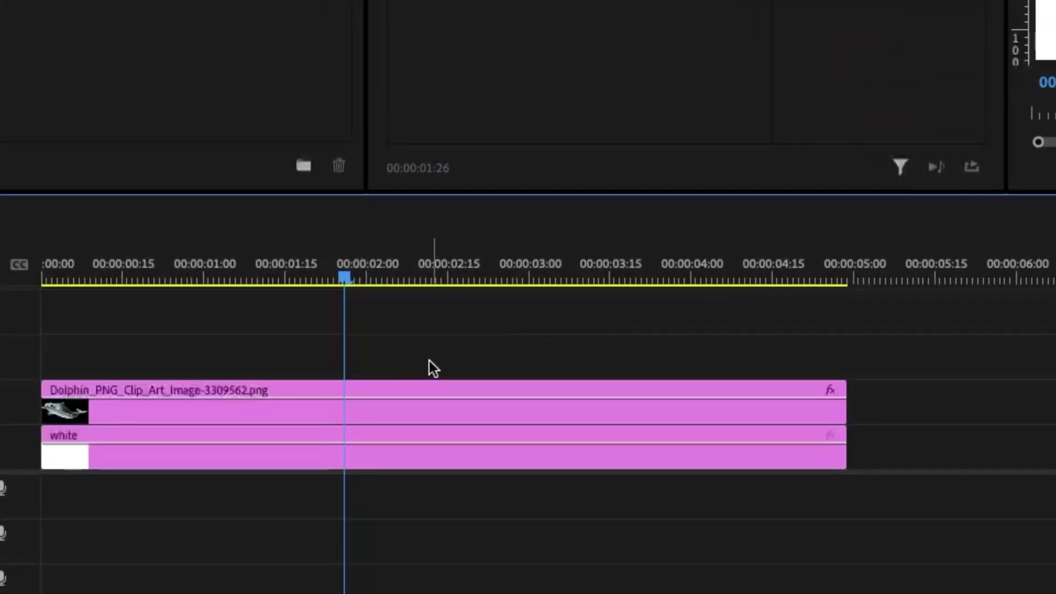
# Replace the dolphin clip with an After Effects composition and apply the Paint Bucket effect to the dolphin layer in After Effects
pyautogui.rightClick(417, 415)
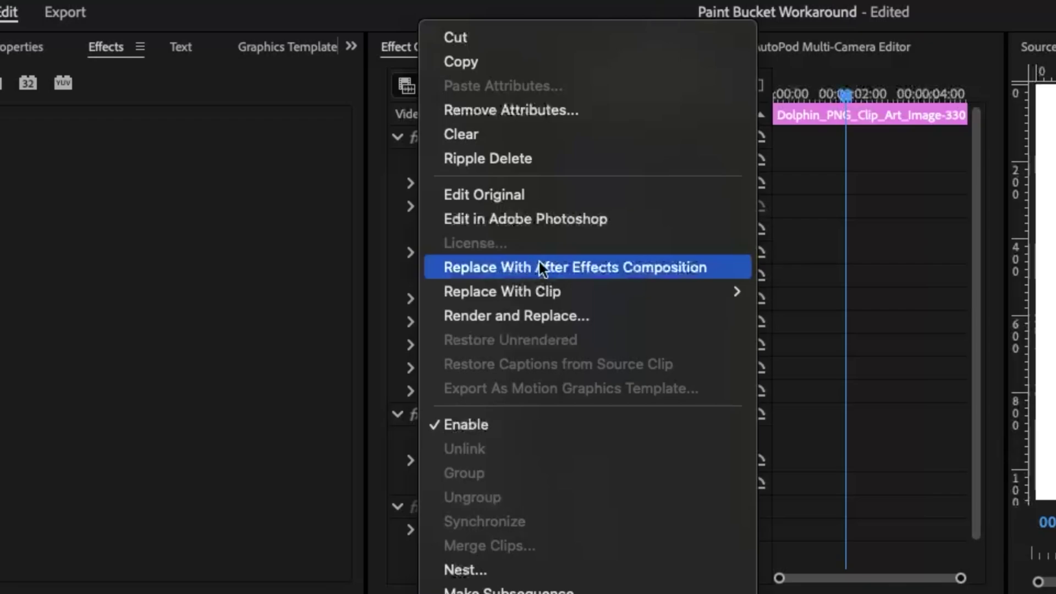
pyautogui.click(554, 267)
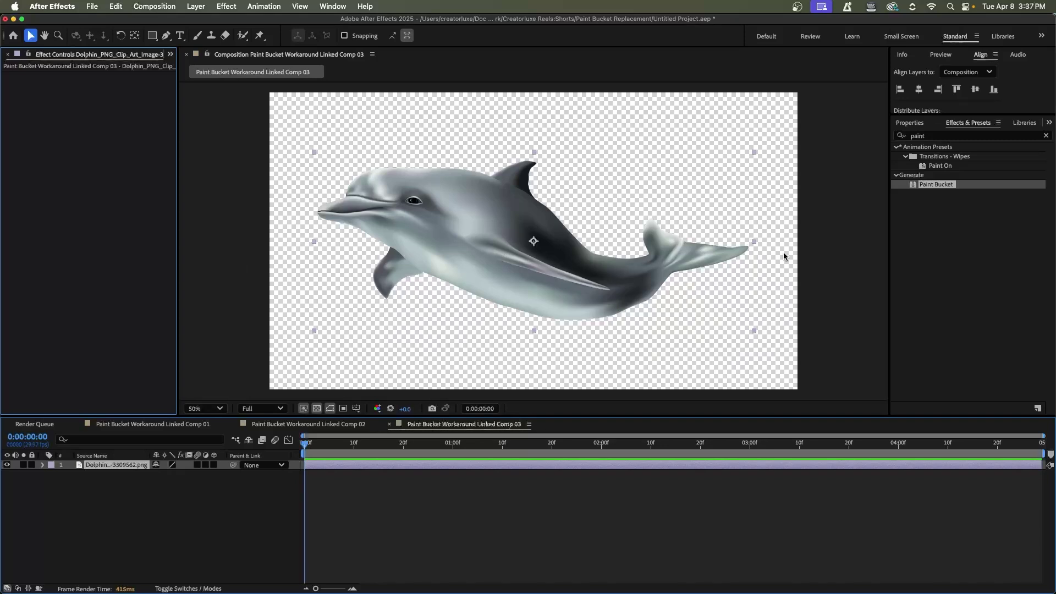
pyautogui.click(1045, 136)
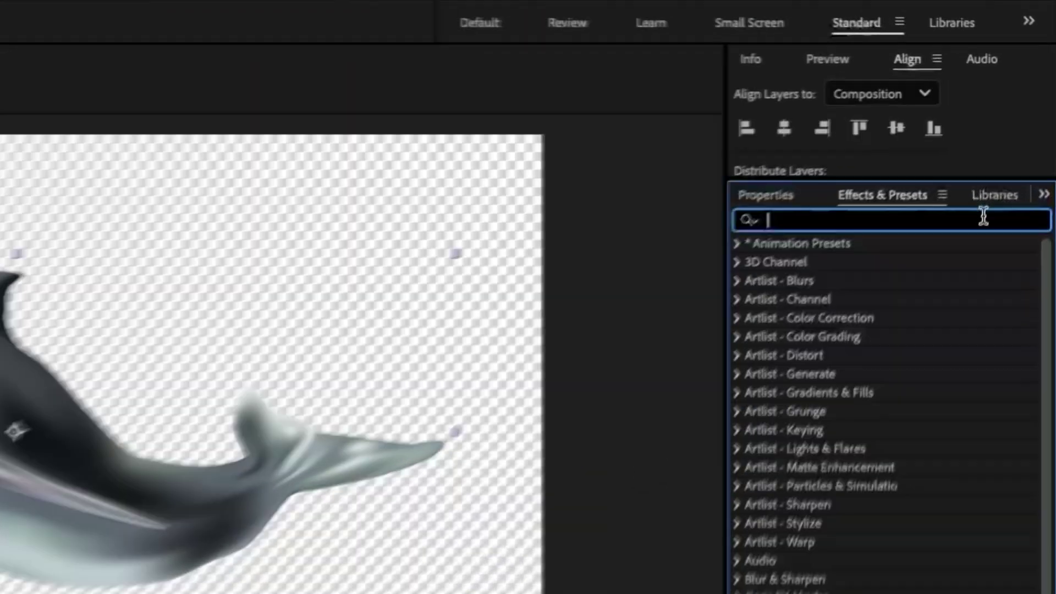
pyautogui.write('paint')
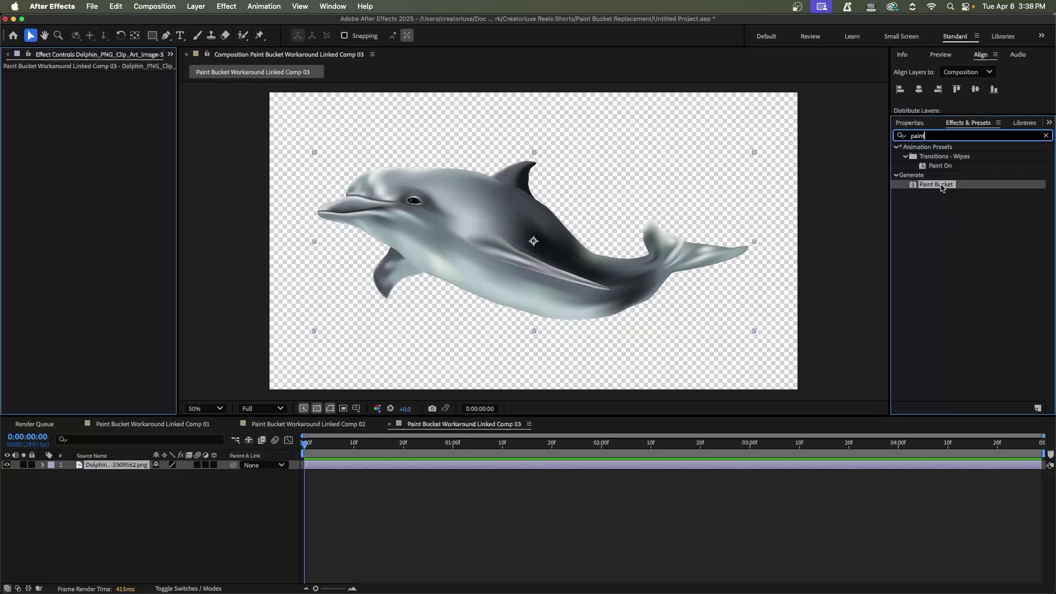
pyautogui.moveTo(942, 186)
pyautogui.mouseDown()
pyautogui.moveTo(130, 477)
pyautogui.moveTo(122, 466)
pyautogui.mouseUp()
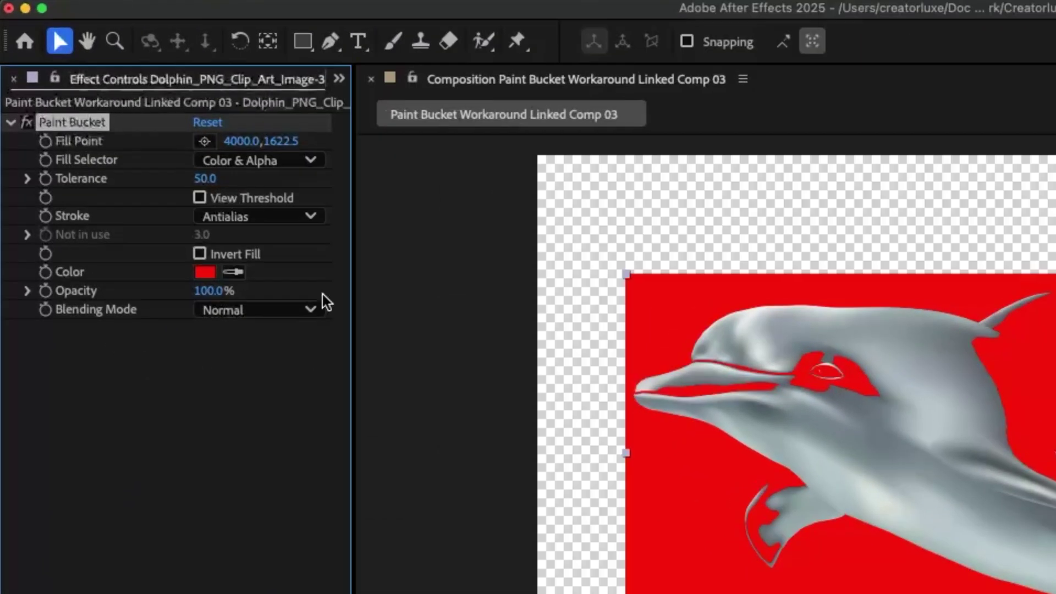
# Set the Paint Bucket's fill selector to Alpha Channel and its stroke option to Stroke
pyautogui.click(156, 105)
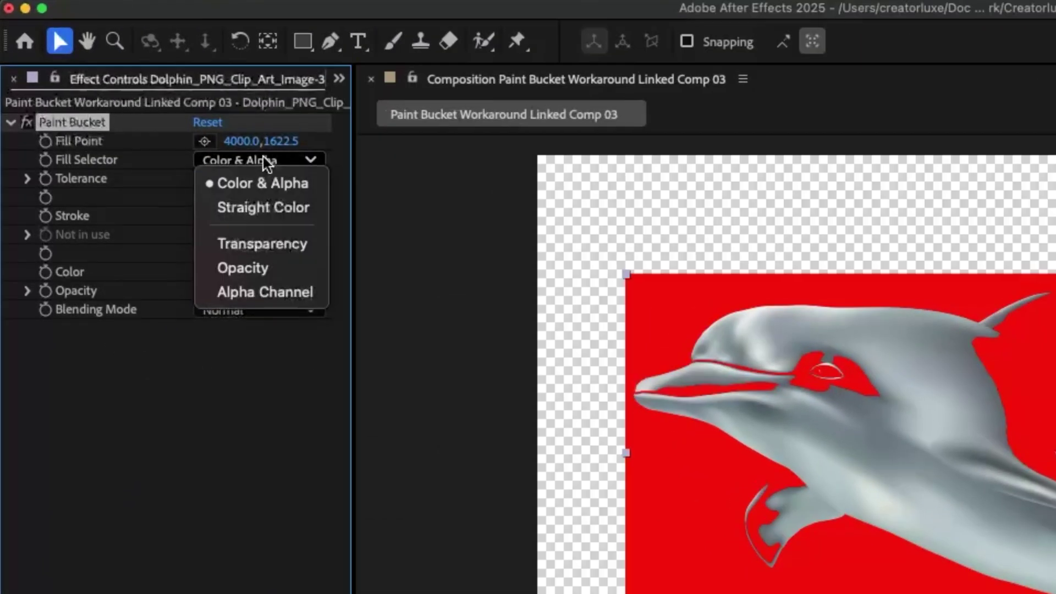
pyautogui.click(263, 291)
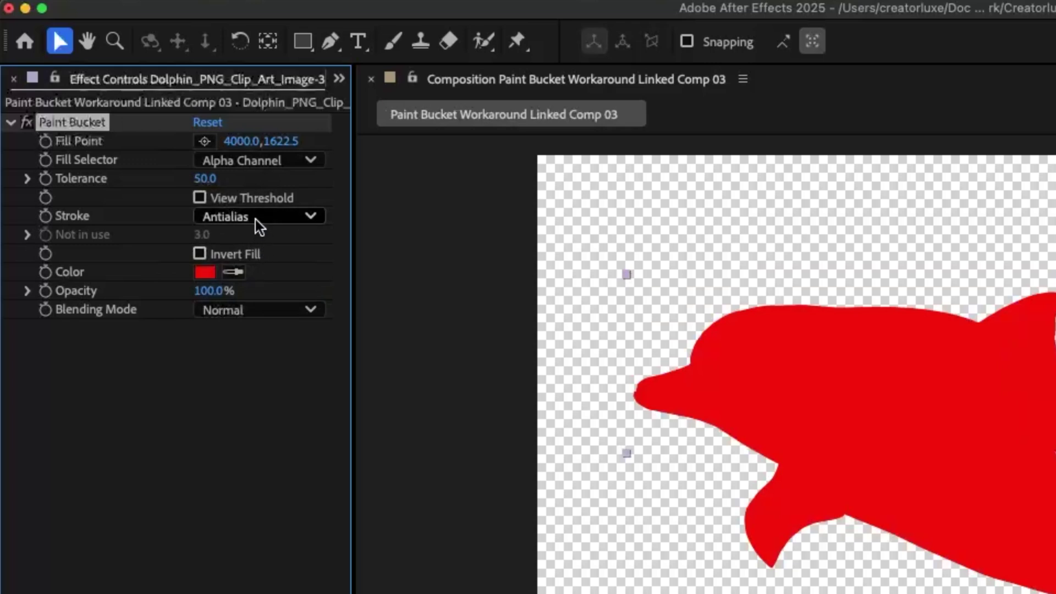
pyautogui.click(255, 218)
pyautogui.click(253, 342)
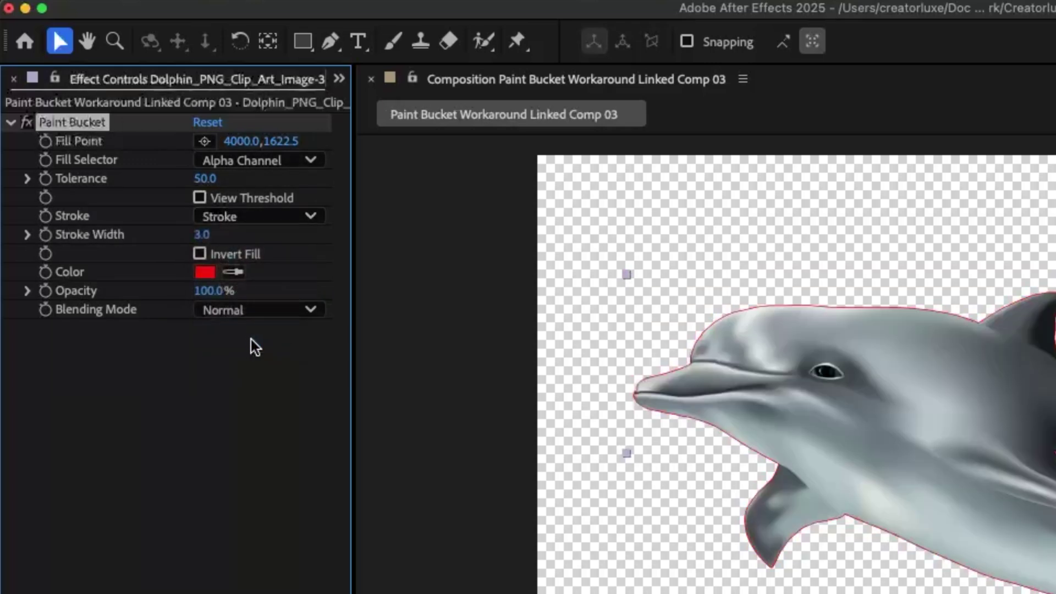
# Set the dolphin's Paint Bucket stroke width to 40 and its tolerance to 255
pyautogui.moveTo(210, 241); pyautogui.dragTo(669, 224)
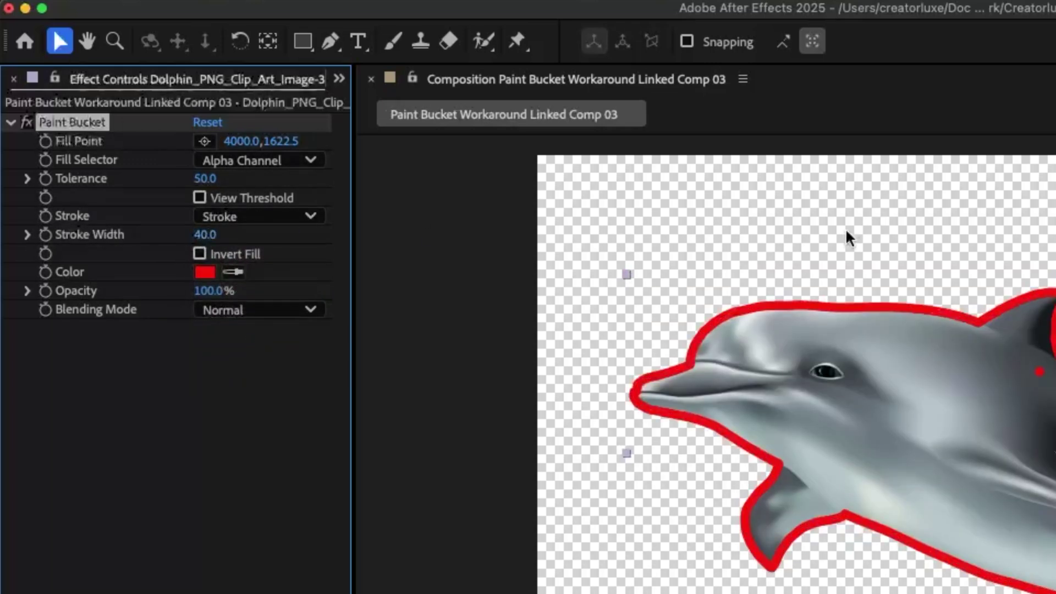
pyautogui.moveTo(207, 181); pyautogui.dragTo(347, 164)
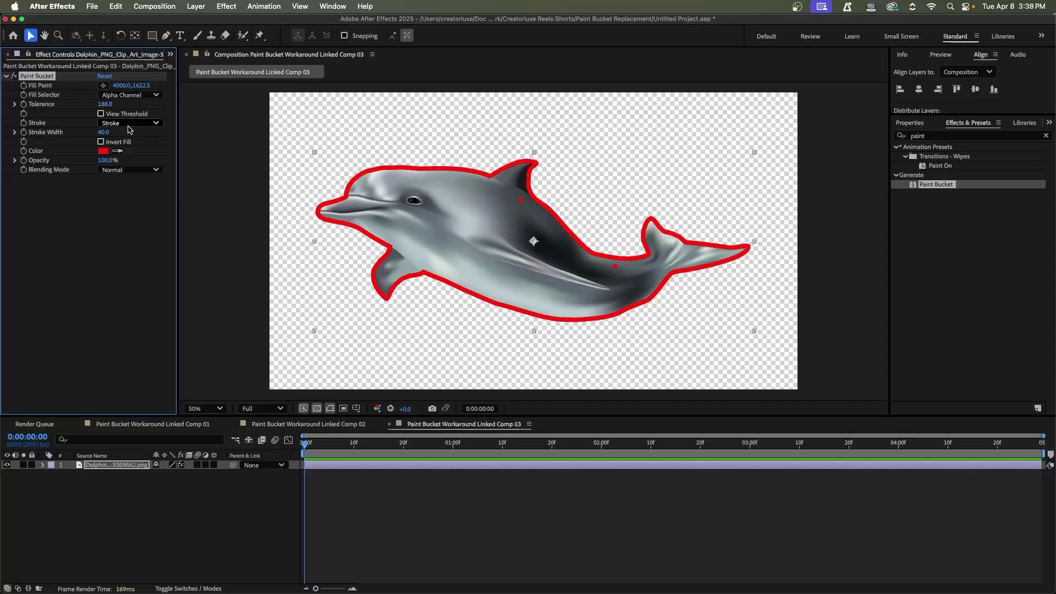
pyautogui.moveTo(104, 104); pyautogui.dragTo(134, 106)
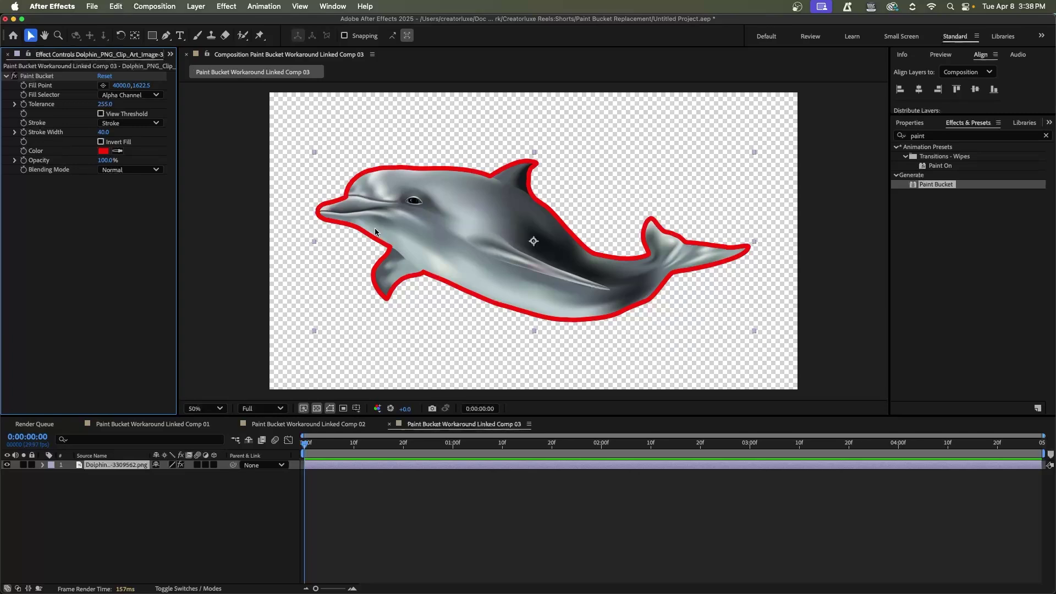
# Switch to Premiere Pro, delete the linked composition clip from V2 and move the spare dolphin clip into its place above the white clip
pyautogui.click(341, 575)
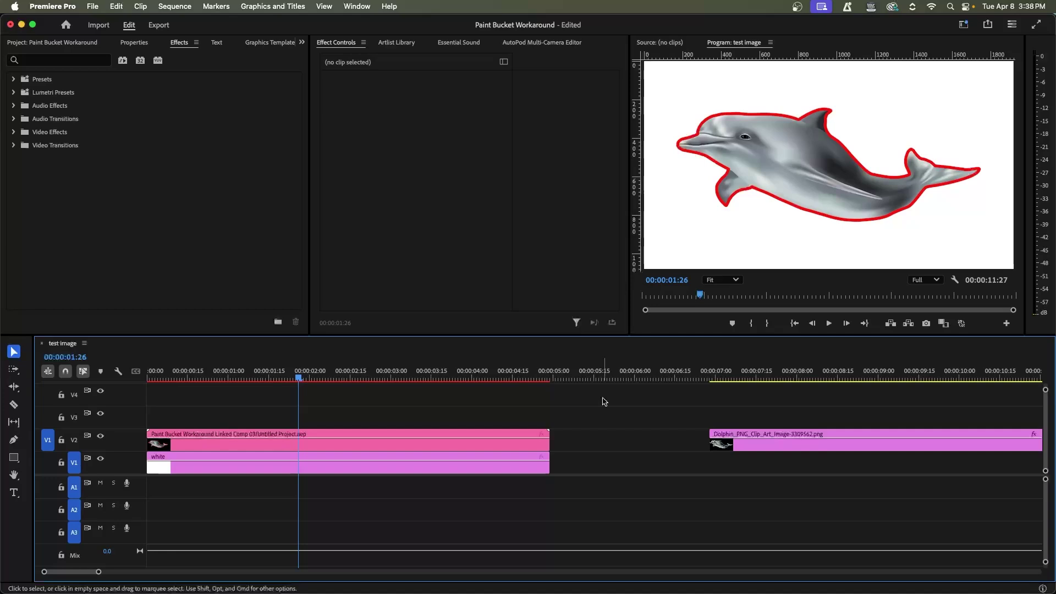
pyautogui.click(506, 446)
pyautogui.press('Delete')
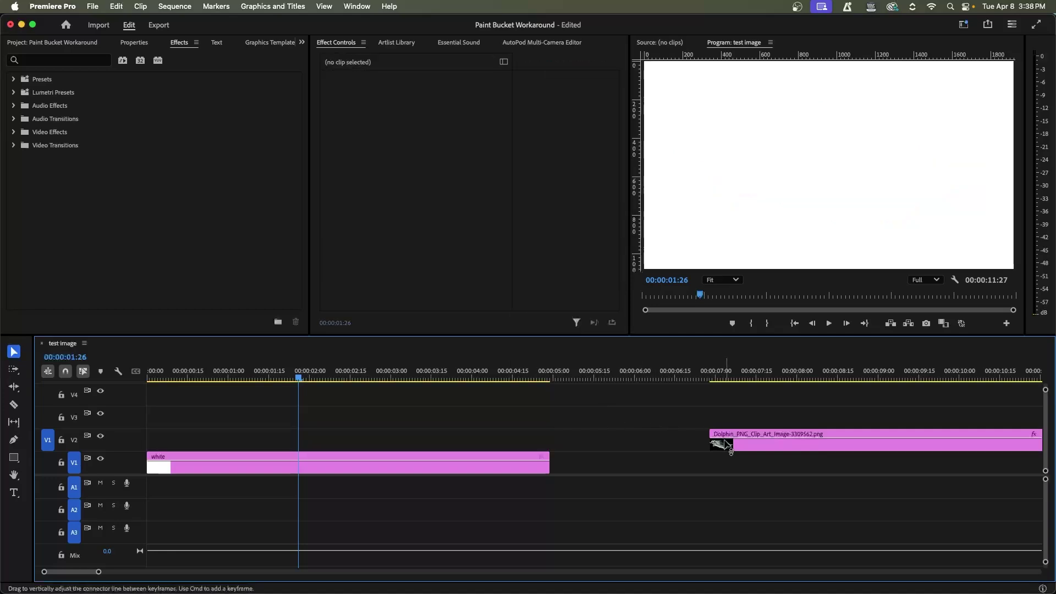
pyautogui.moveTo(760, 451); pyautogui.dragTo(204, 440)
pyautogui.click(317, 411)
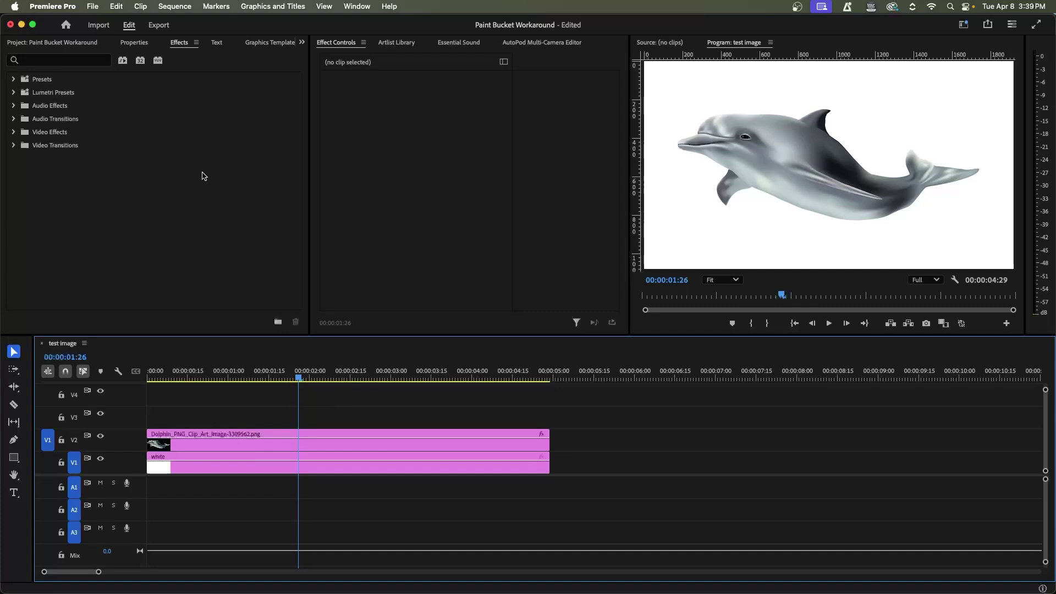
# Search the effects for "glow" and apply Artlist's Outer Glow to the dolphin clip on V2
pyautogui.click(33, 61)
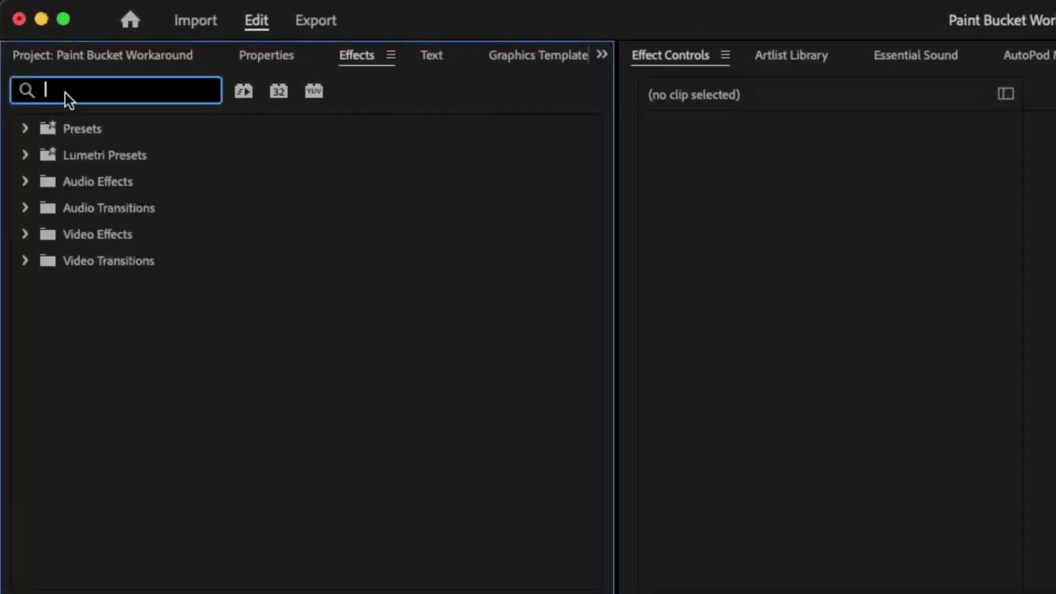
pyautogui.write('glow')
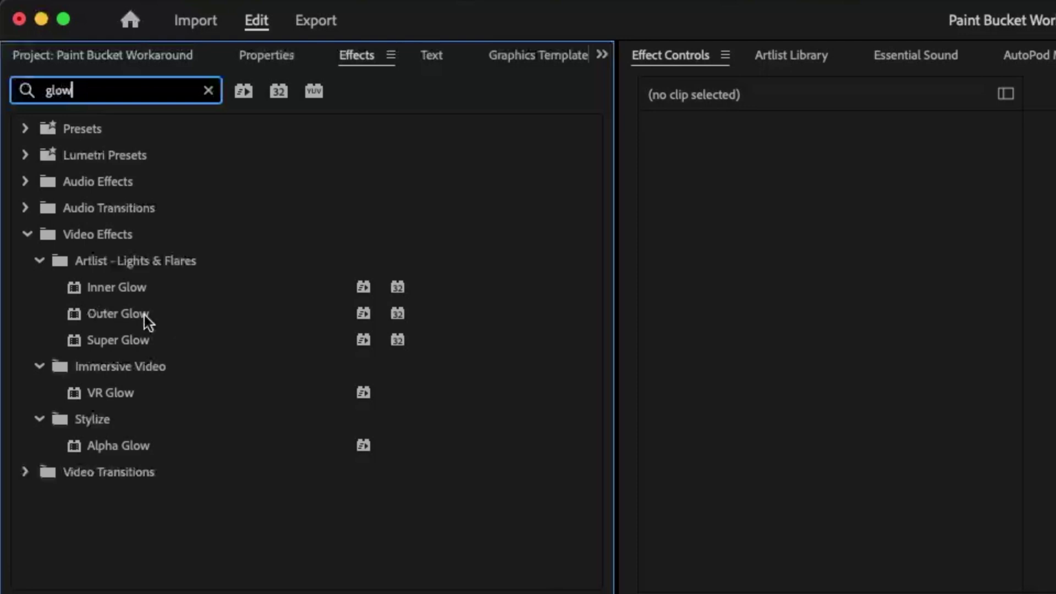
pyautogui.moveTo(116, 318); pyautogui.dragTo(473, 414)
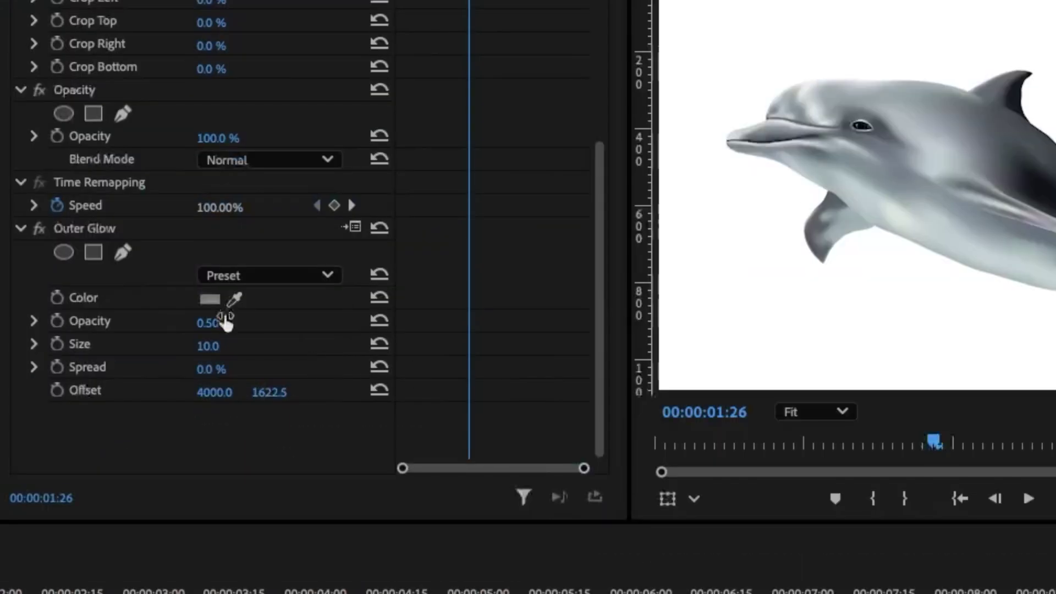
# Set the Outer Glow color to red FF0000, its opacity to 1.00 and its size to 200
pyautogui.click(210, 302)
pyautogui.click(440, 585)
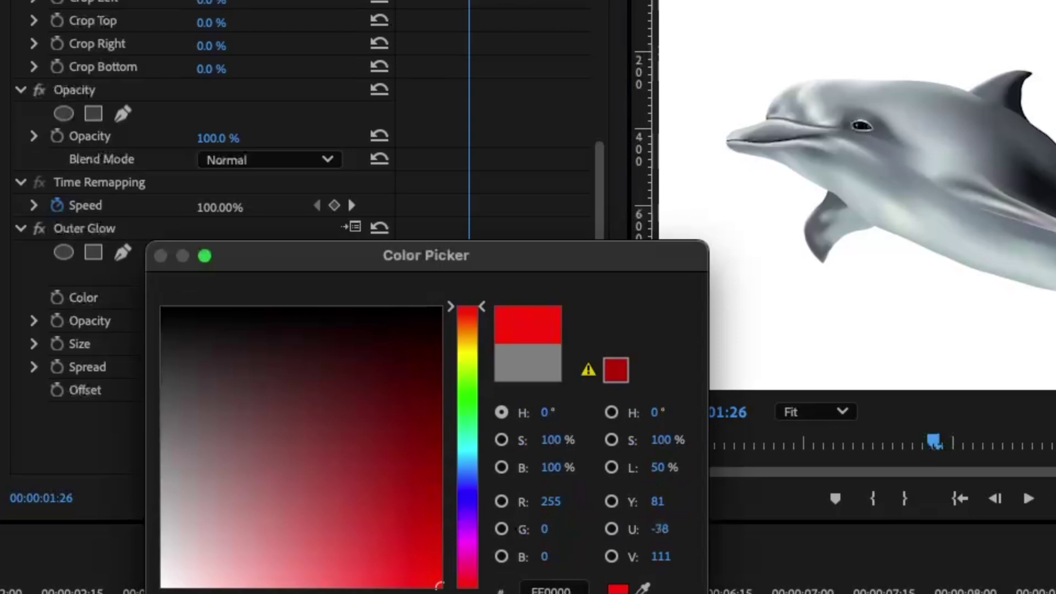
pyautogui.press('Return')
pyautogui.moveTo(213, 352); pyautogui.dragTo(226, 323)
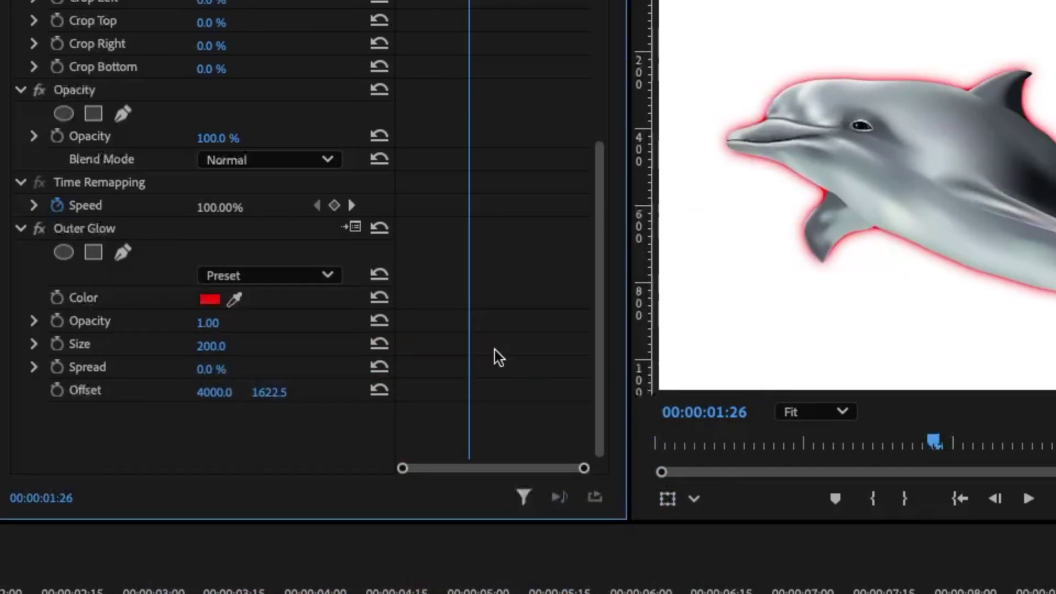
# Harden the glow into a solid outline with 100% spread and reduce its size to 94
pyautogui.moveTo(218, 377); pyautogui.dragTo(237, 368)
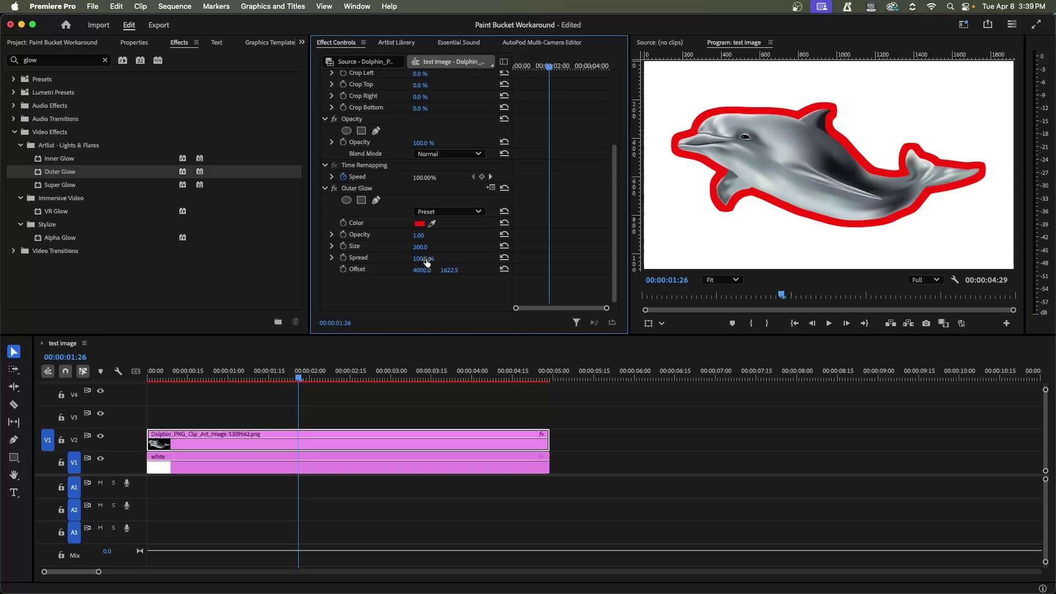
pyautogui.moveTo(420, 247); pyautogui.dragTo(398, 247)
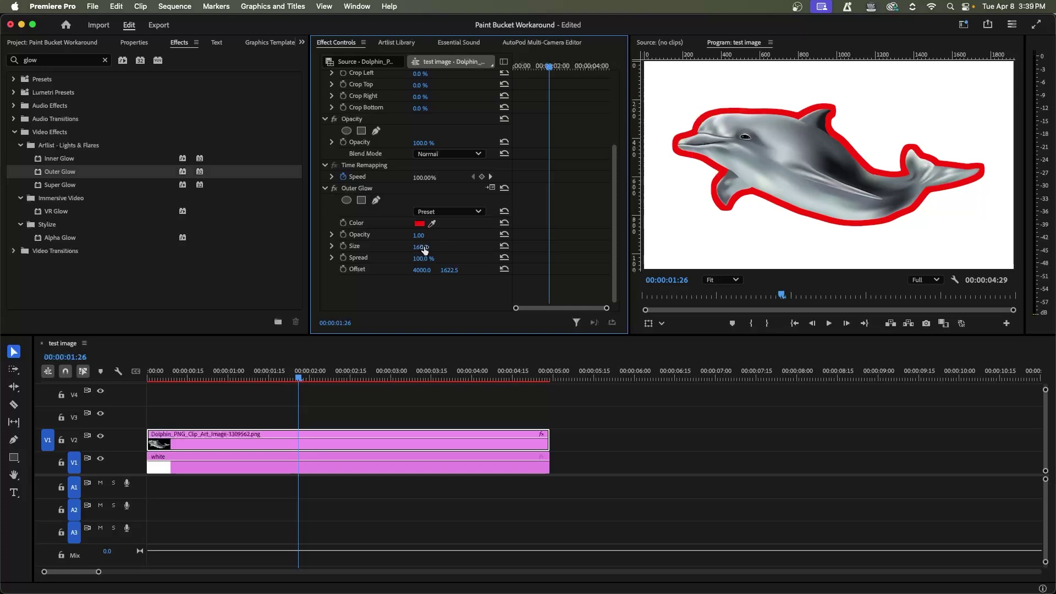
pyautogui.moveTo(424, 249); pyautogui.dragTo(407, 248)
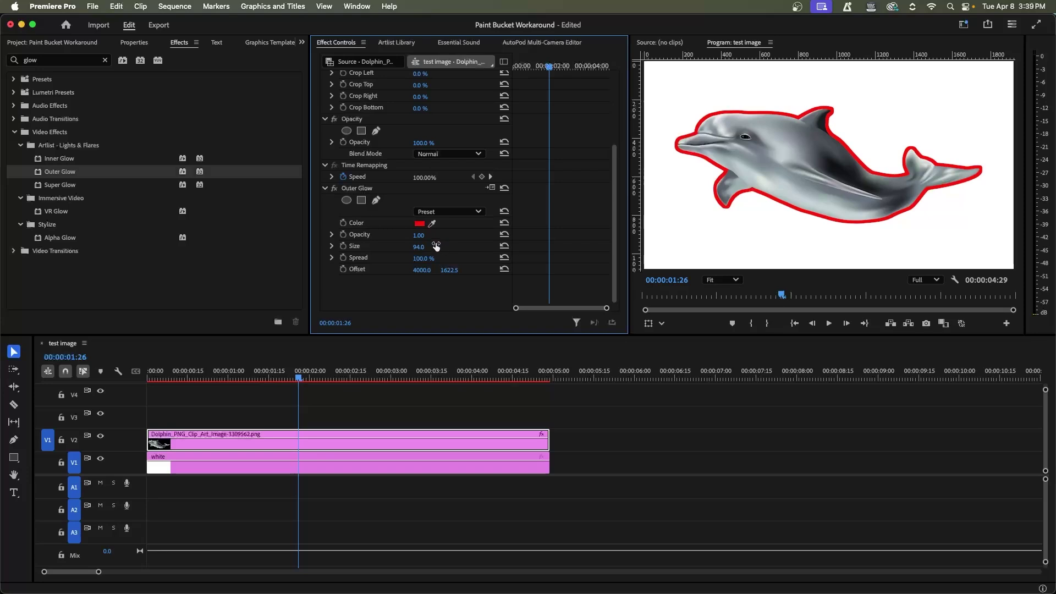